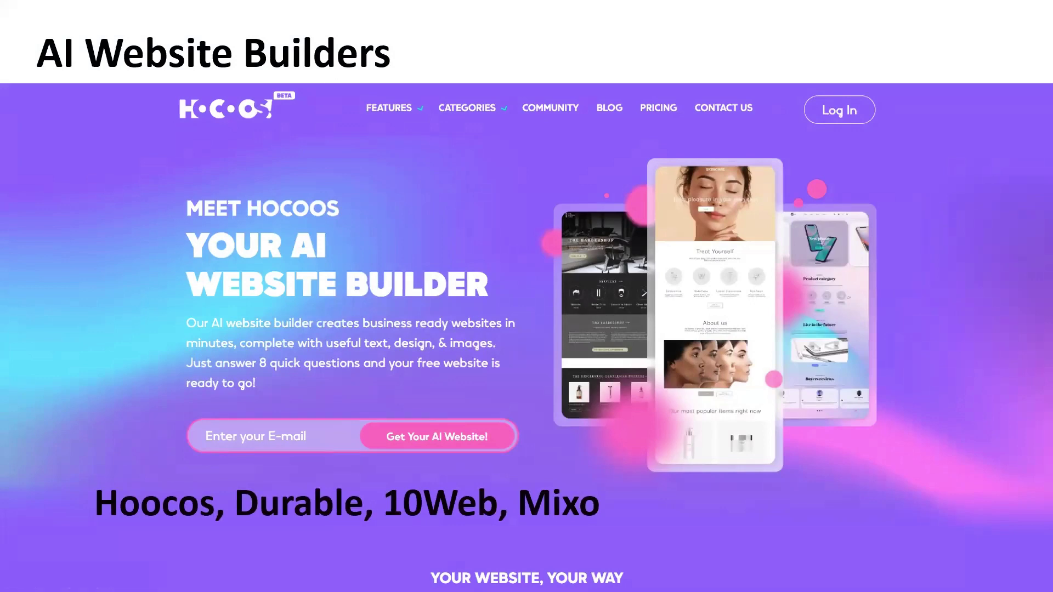
# Step: Advance the slide, then submit your e-mail address to launch the Hocoos AI website wizard
pyautogui.press('Right')
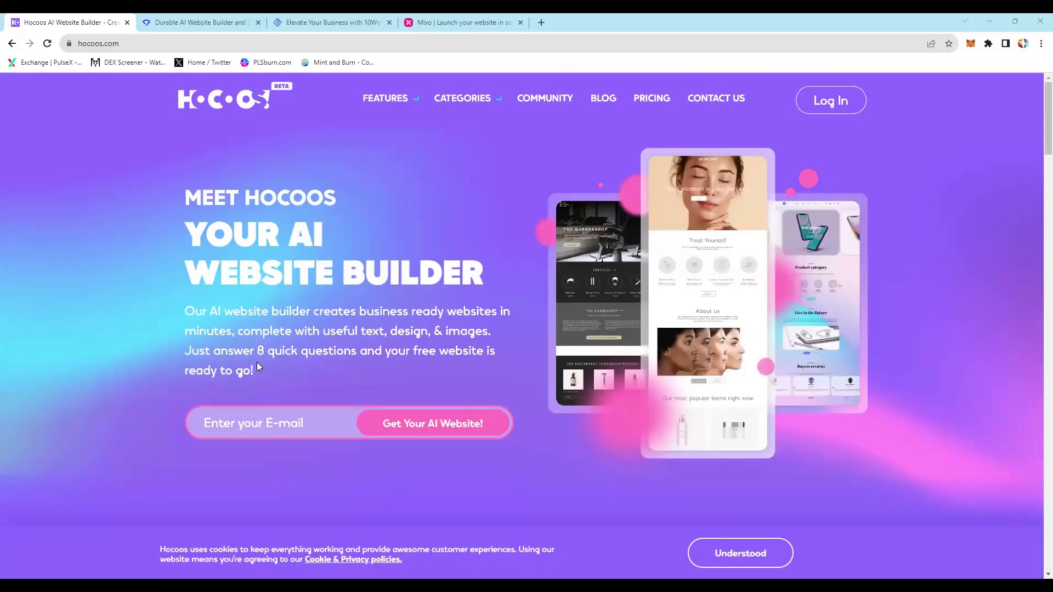
pyautogui.click(267, 420)
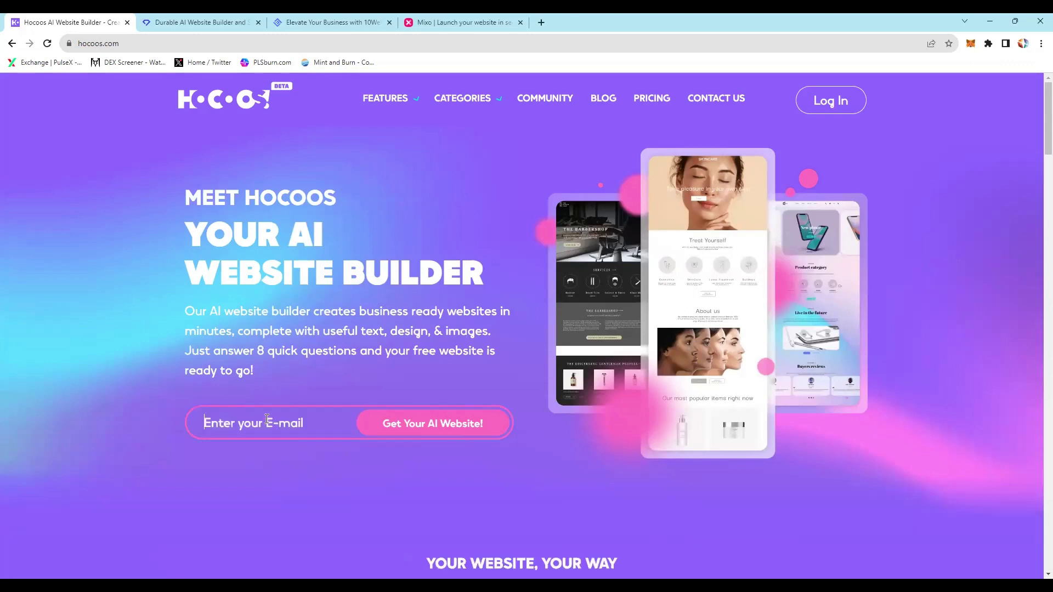
pyautogui.press('Return')
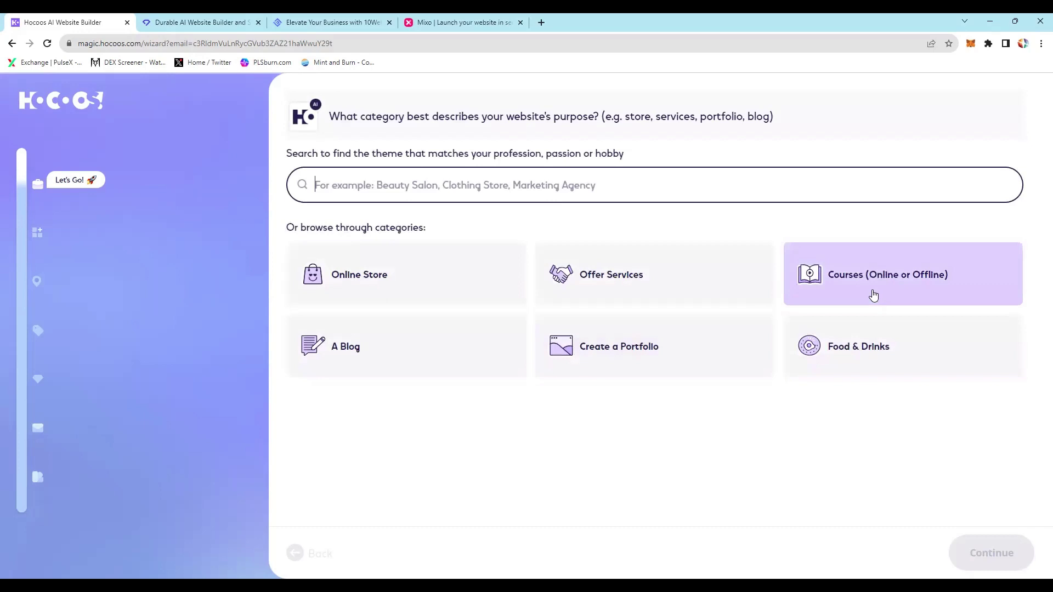
# Step: Browse Courses and education themes, then search 'meditation' and choose Meditation Coach as the business type
pyautogui.click(873, 295)
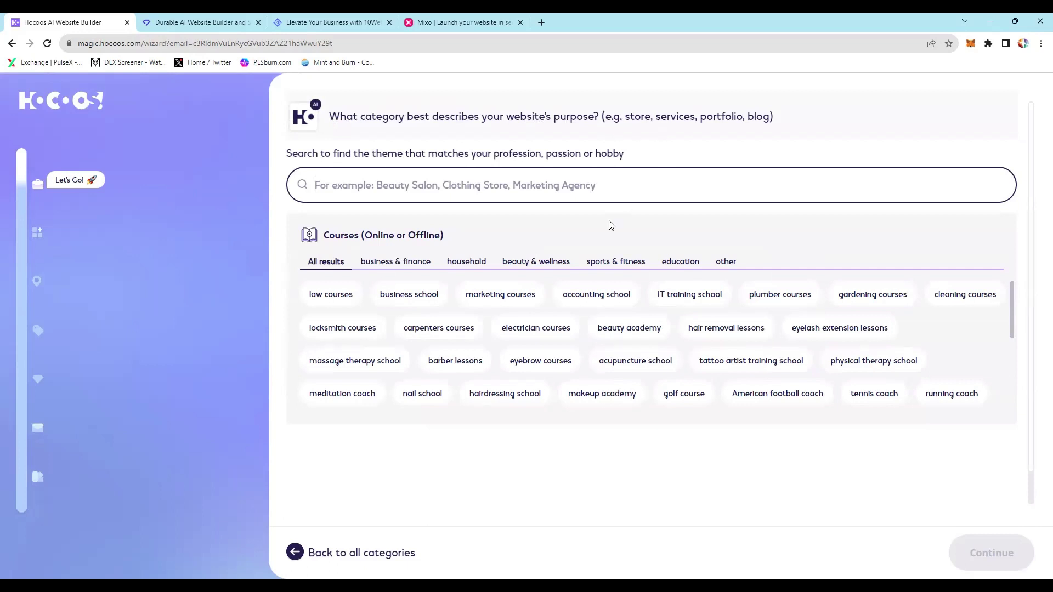
pyautogui.click(680, 263)
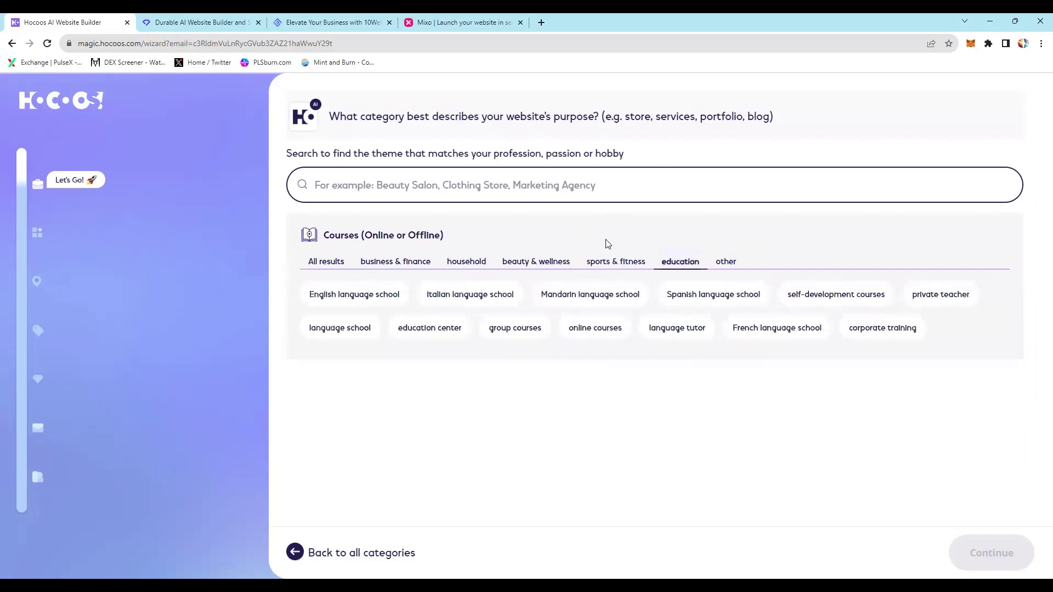
pyautogui.click(354, 190)
pyautogui.write('meditation')
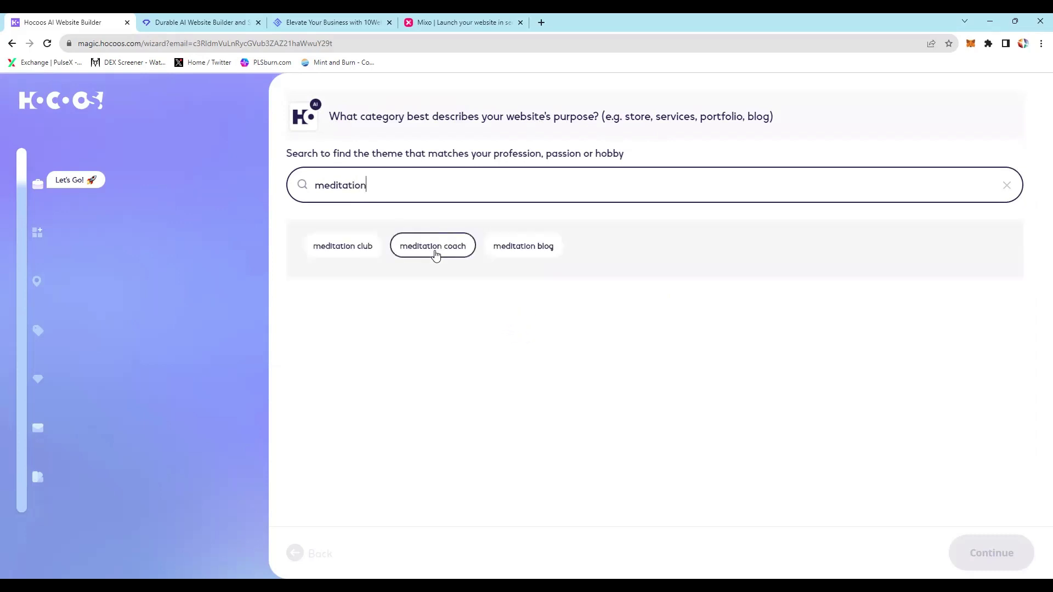
pyautogui.click(436, 253)
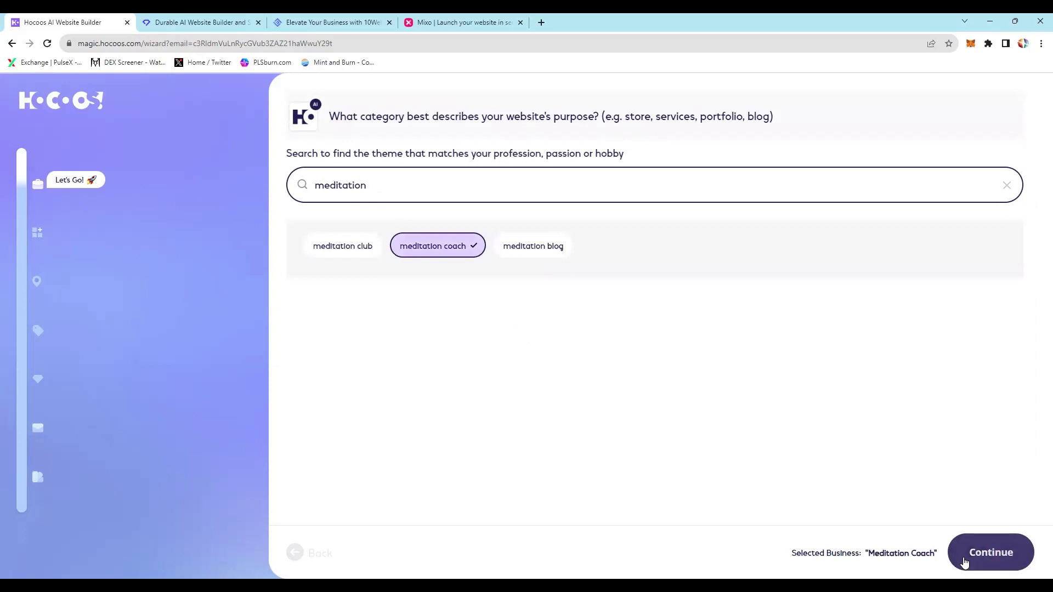
pyautogui.click(965, 560)
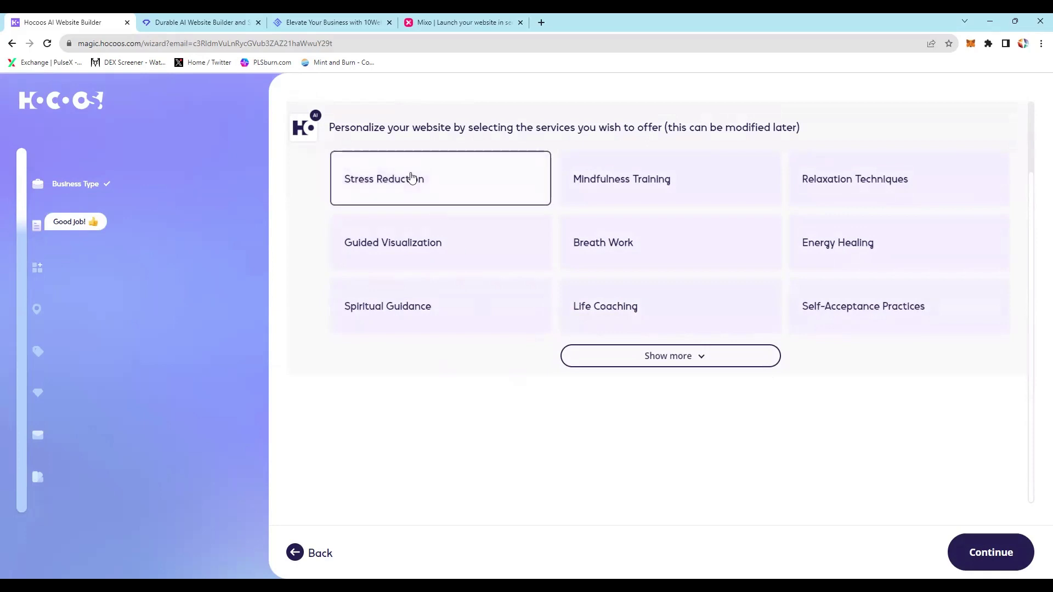
# Step: Offer Stress Reduction as the service and pick Get new customers and Sell products as goals
pyautogui.click(413, 176)
pyautogui.click(985, 552)
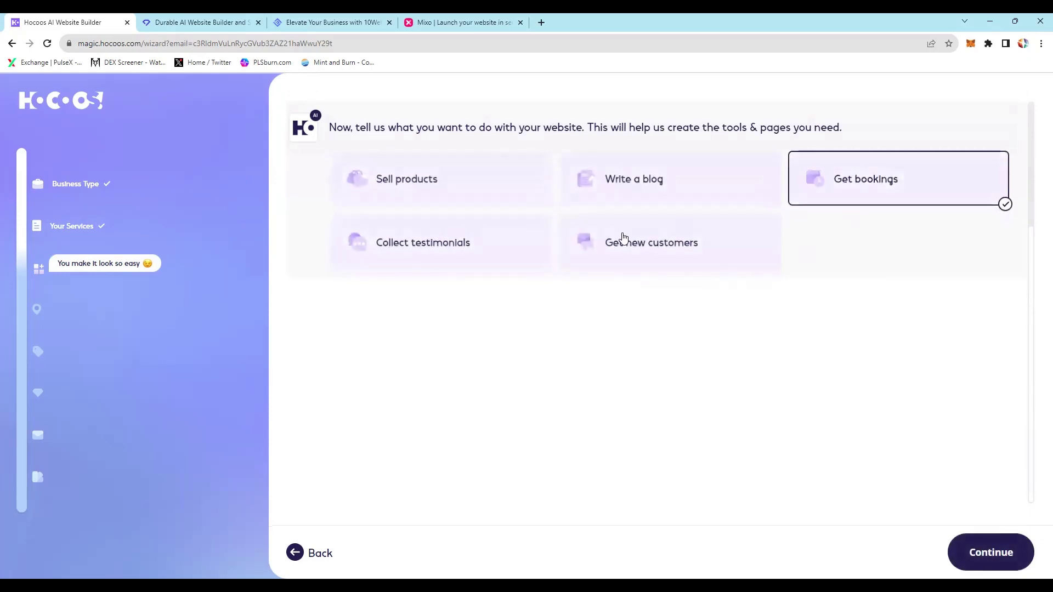
pyautogui.click(673, 244)
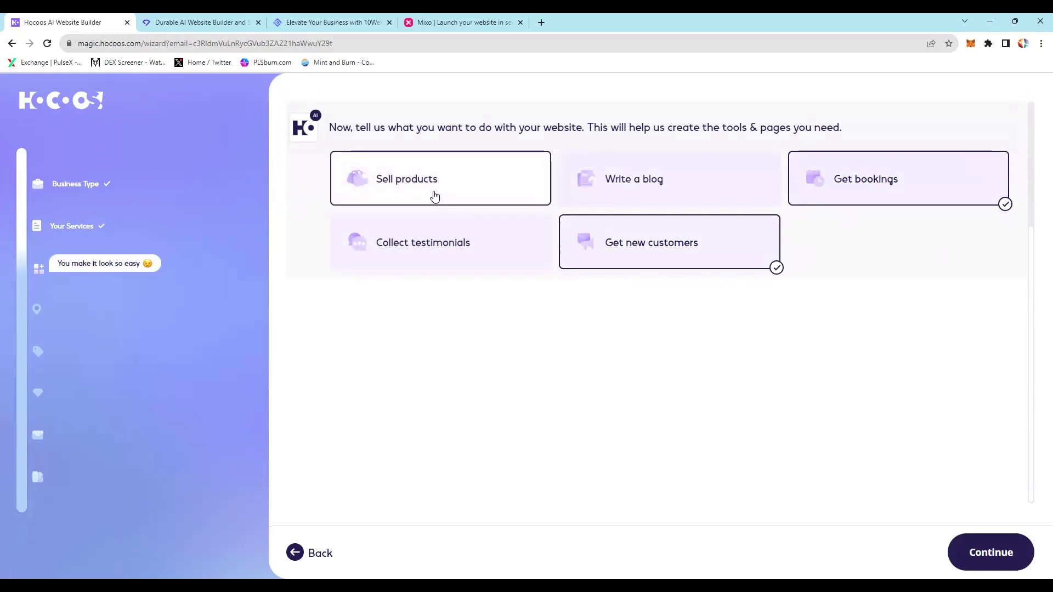
pyautogui.click(434, 196)
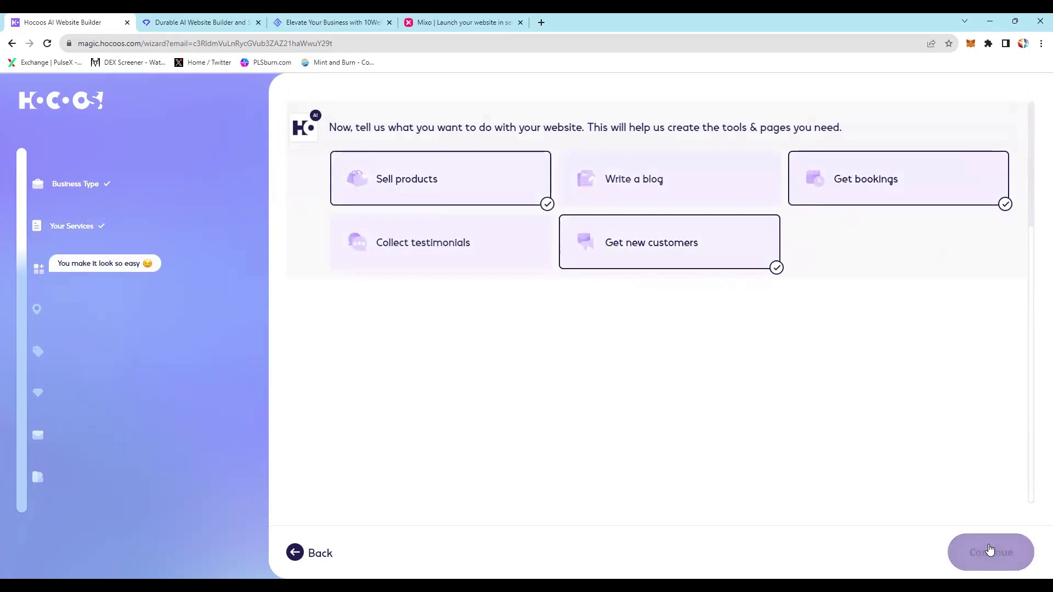
pyautogui.click(990, 553)
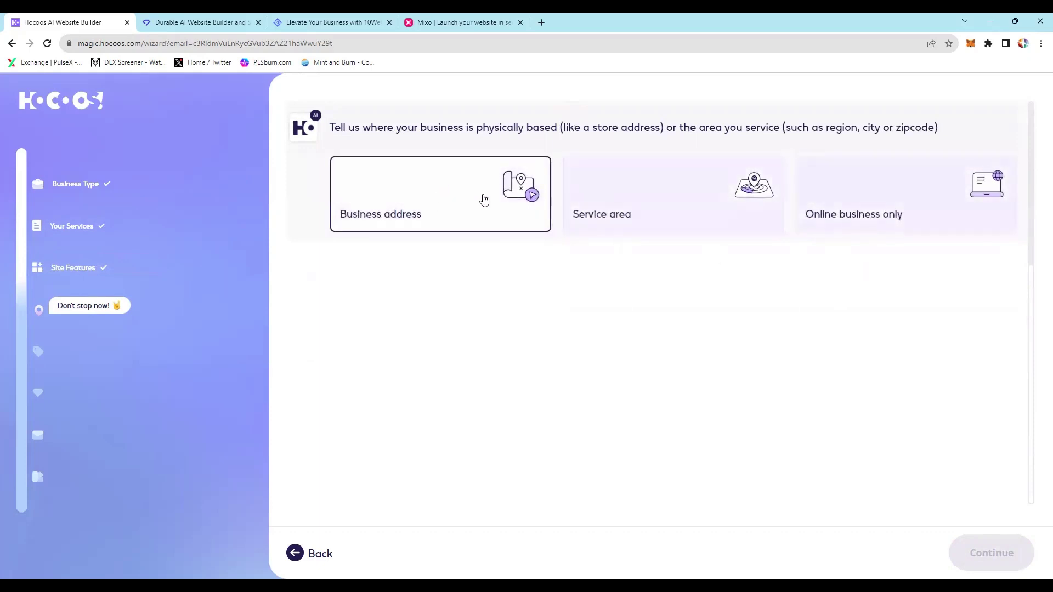
# Step: Set the business to serve an area, with Australia as the location
pyautogui.click(679, 213)
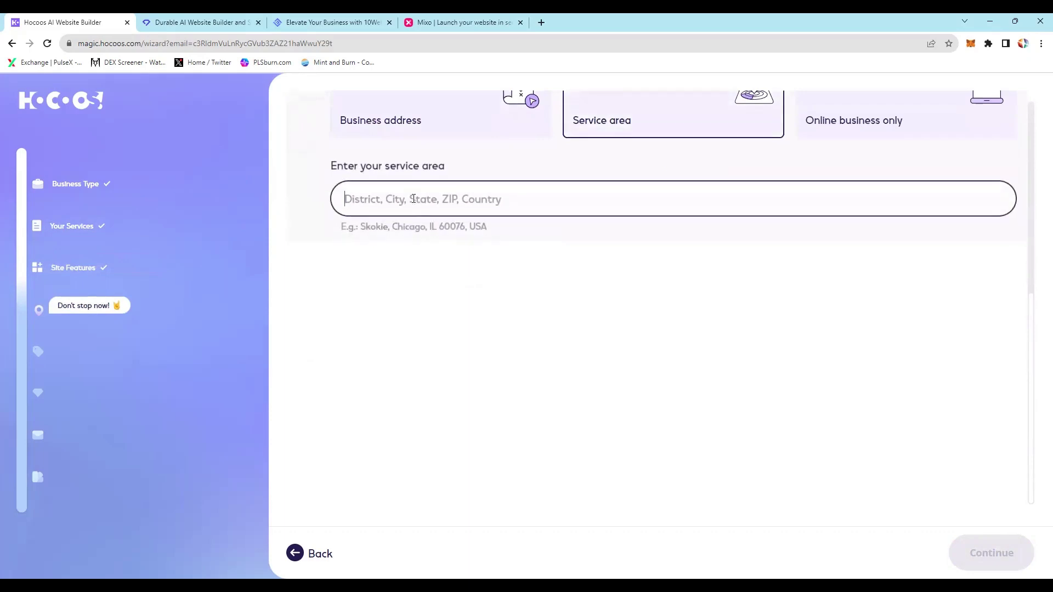
pyautogui.write('Australia')
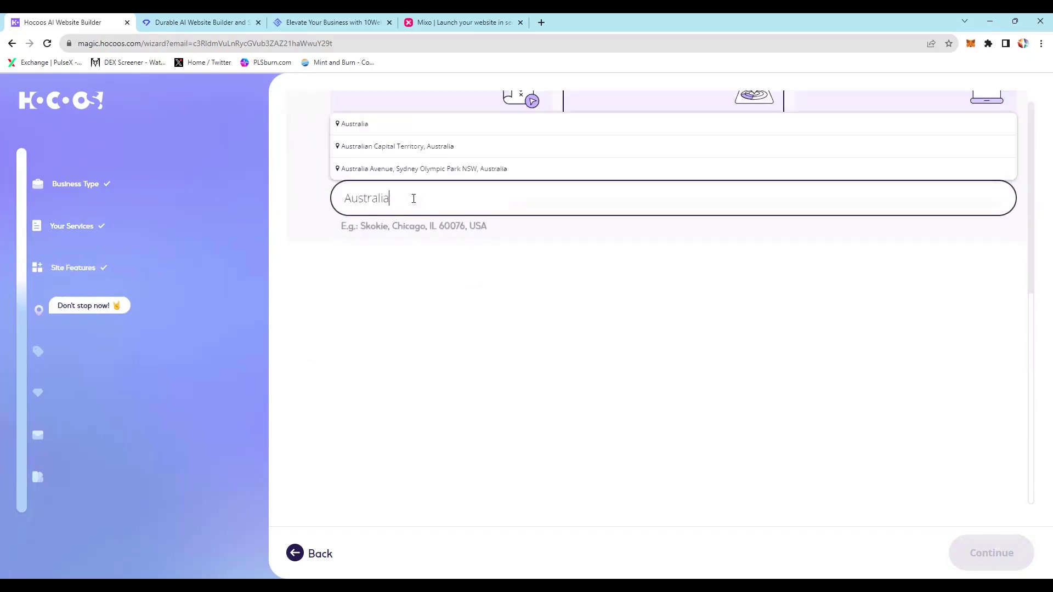
pyautogui.click(354, 129)
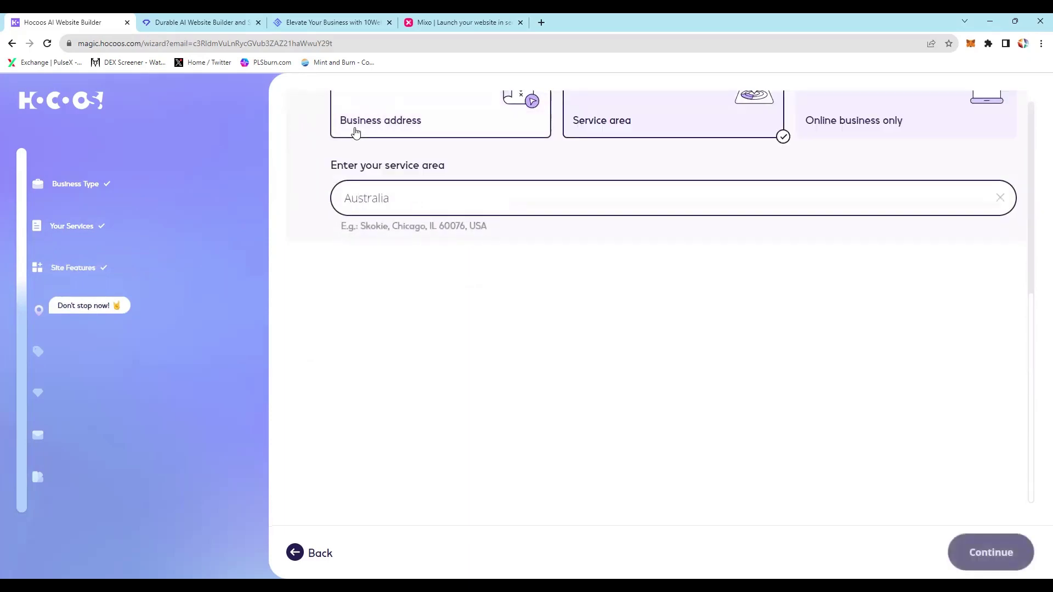
pyautogui.click(982, 564)
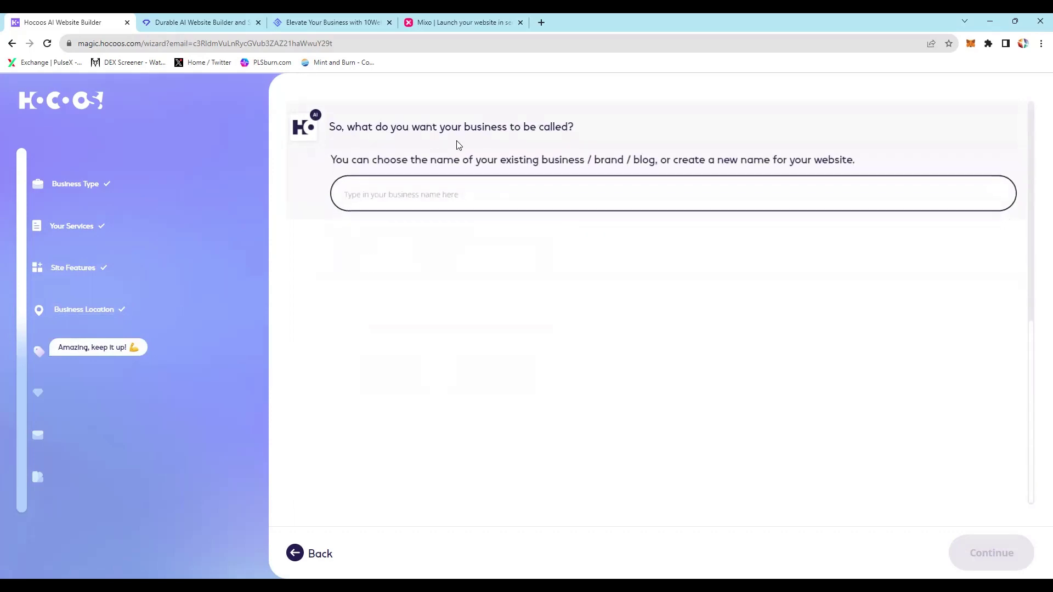
# Step: Name the business 'True Self Meditation'
pyautogui.click(420, 193)
pyautogui.write('T')
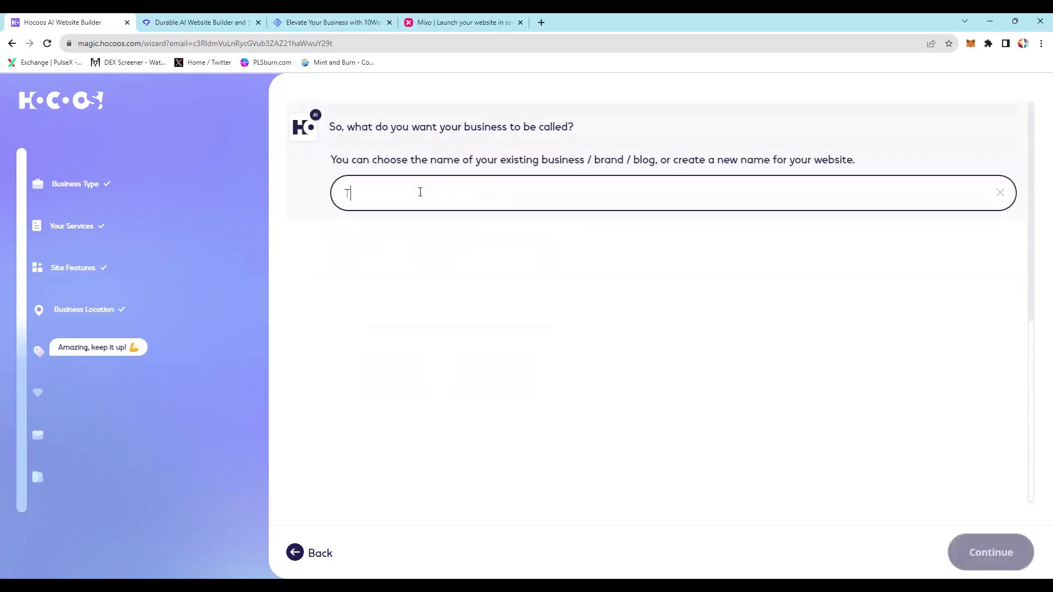
pyautogui.write('rue Self Meditation')
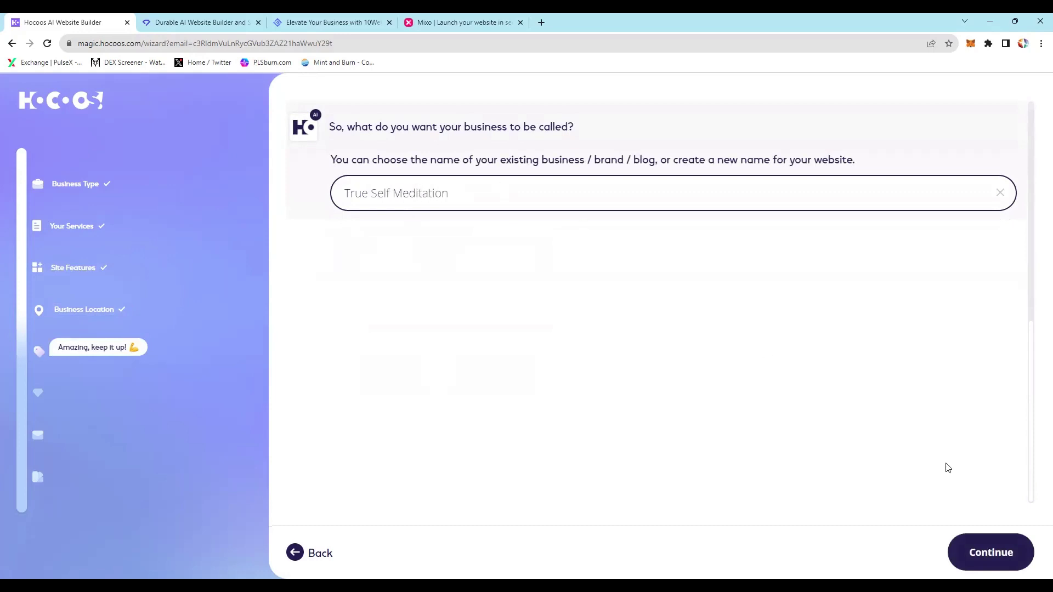
pyautogui.click(978, 552)
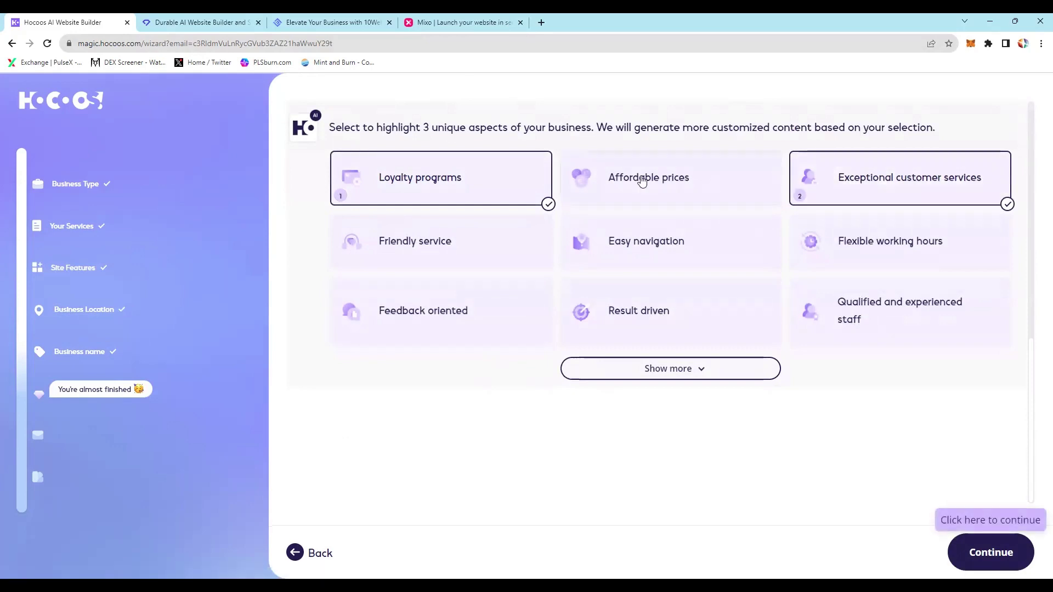
# Step: Replace Loyalty programs with Friendly service and Qualified and experienced staff, keeping the website contact form
pyautogui.click(468, 168)
pyautogui.click(490, 264)
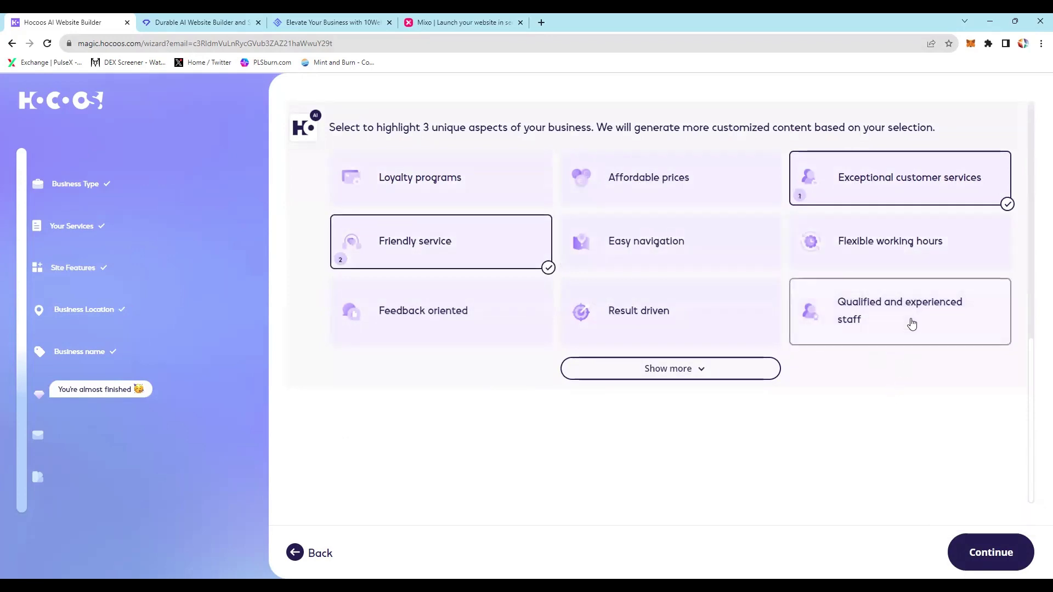
pyautogui.click(936, 320)
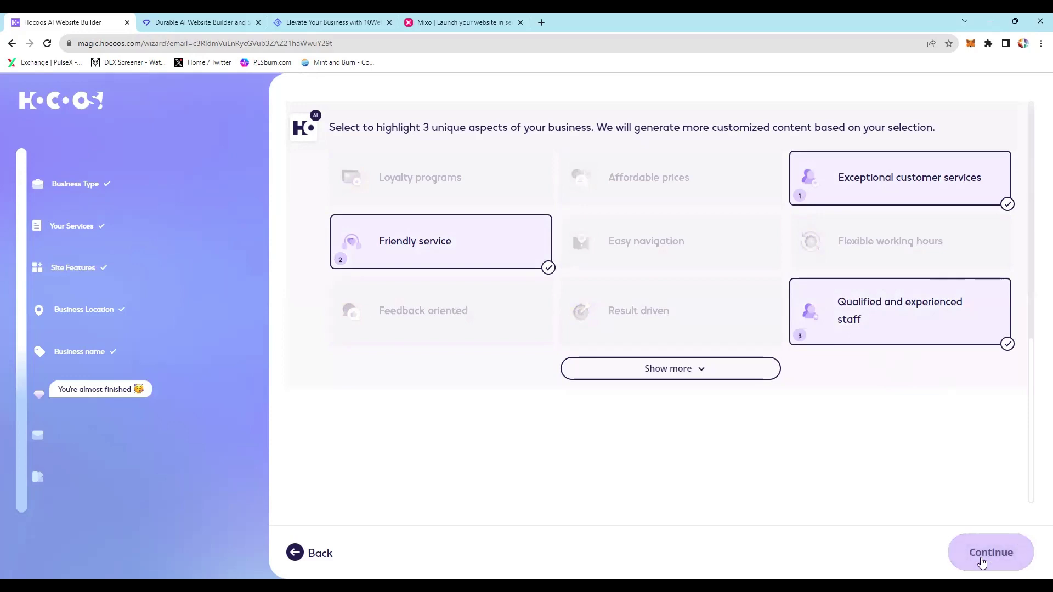
pyautogui.click(976, 563)
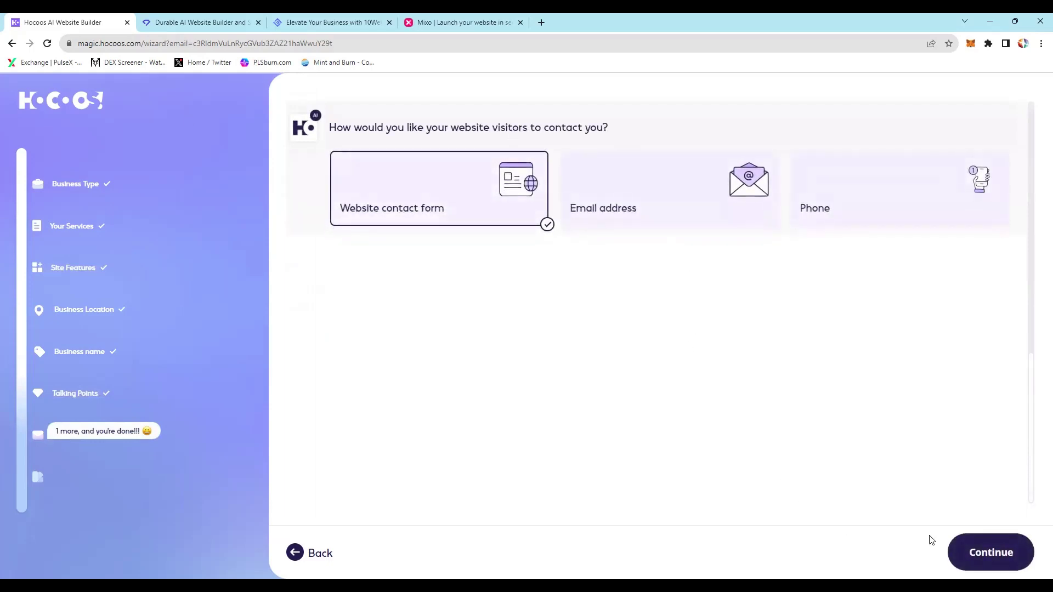
pyautogui.click(1023, 554)
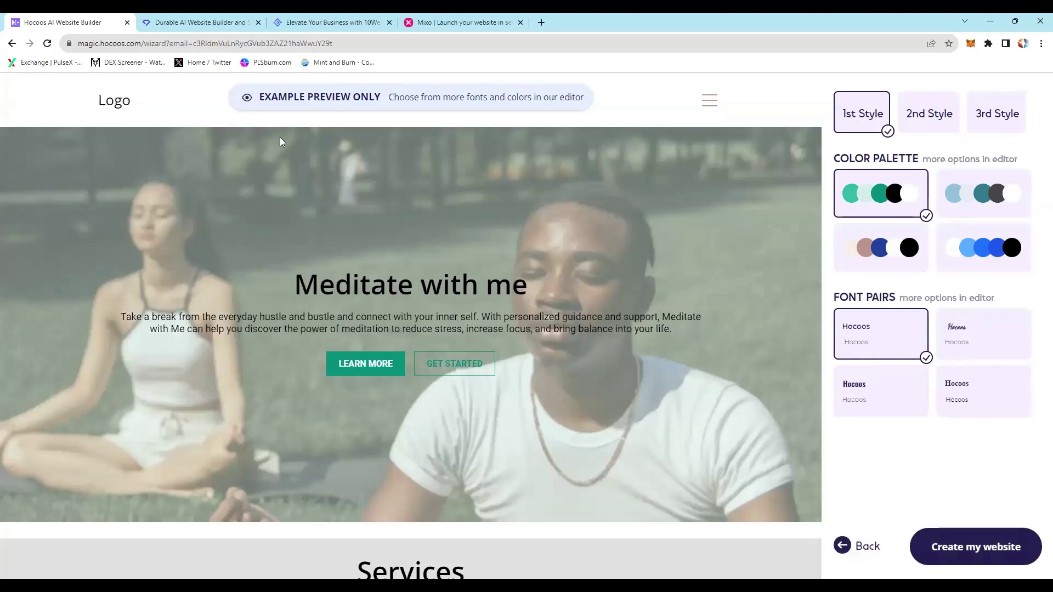
pyautogui.scroll(-4, 282, 199)
pyautogui.scroll(-14, 284, 199)
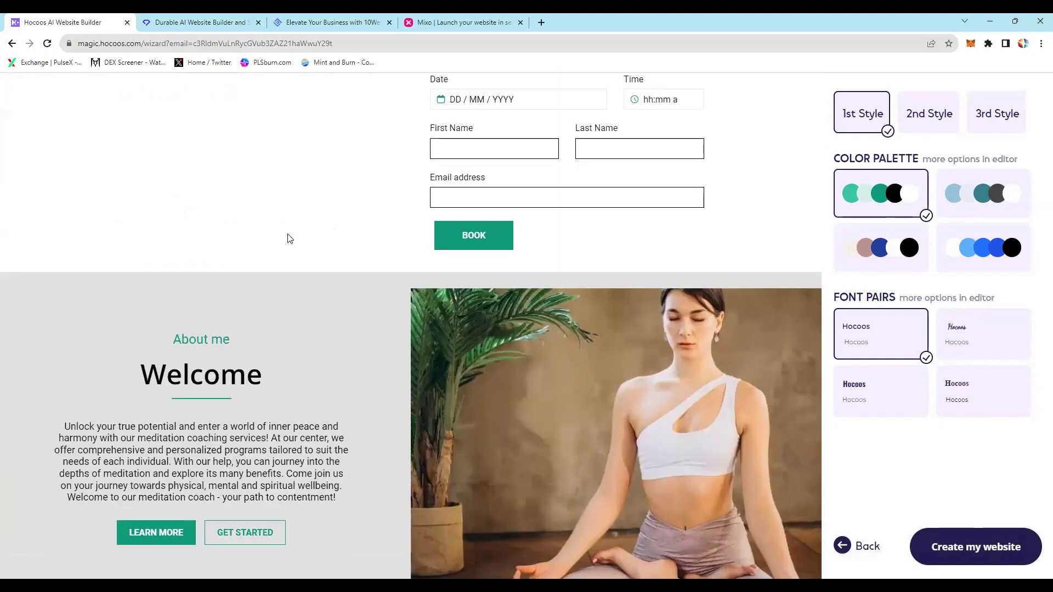
pyautogui.scroll(-4, 230, 399)
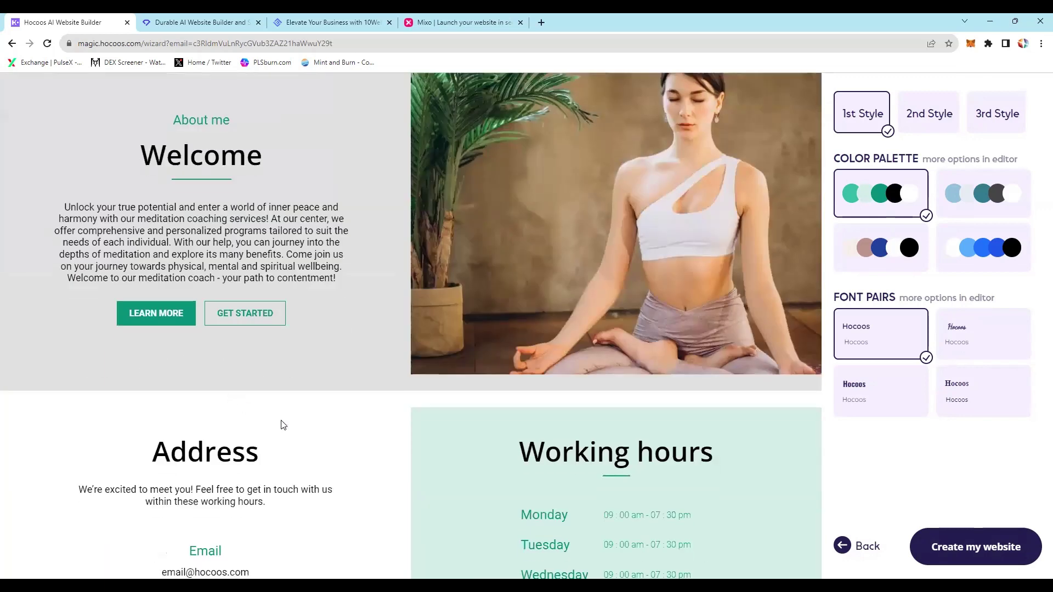
pyautogui.scroll(-5, 283, 425)
pyautogui.scroll(10, 282, 425)
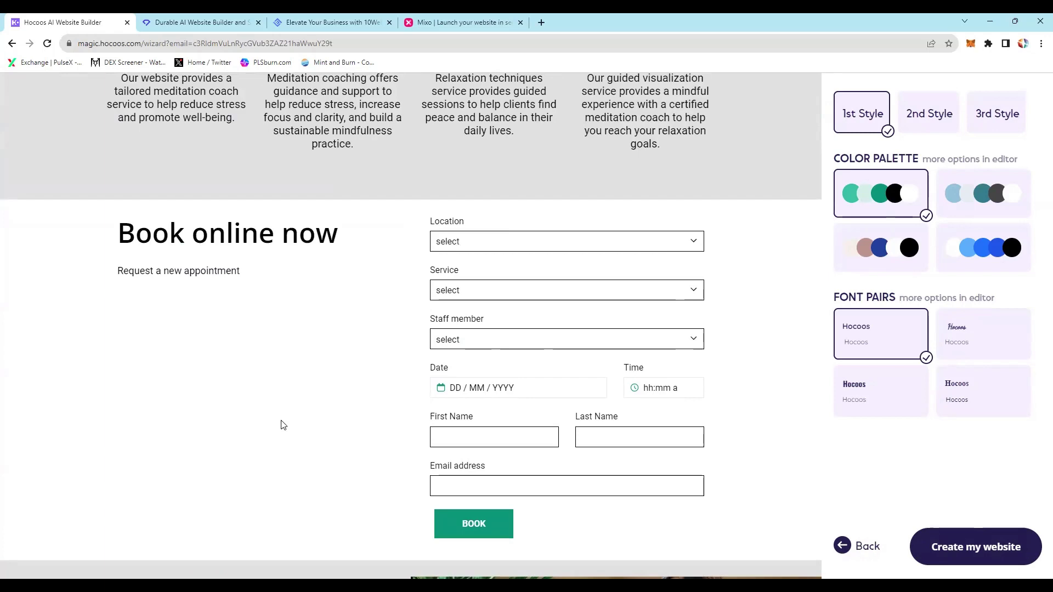
# Step: Try the second, blue-and-beige and bright blue palettes, then the fourth and third font pairs
pyautogui.click(983, 193)
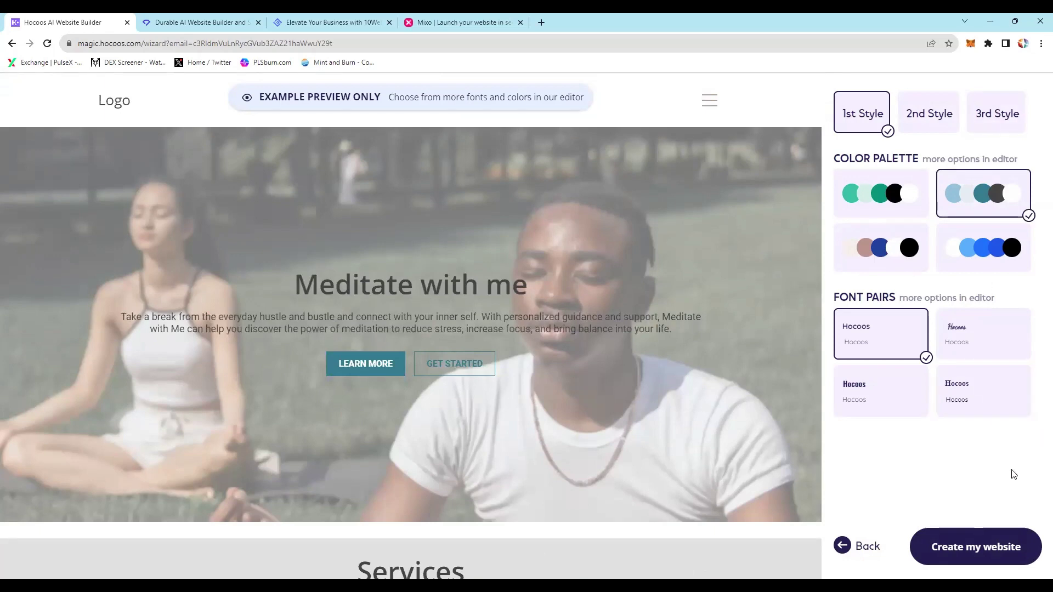
pyautogui.click(872, 260)
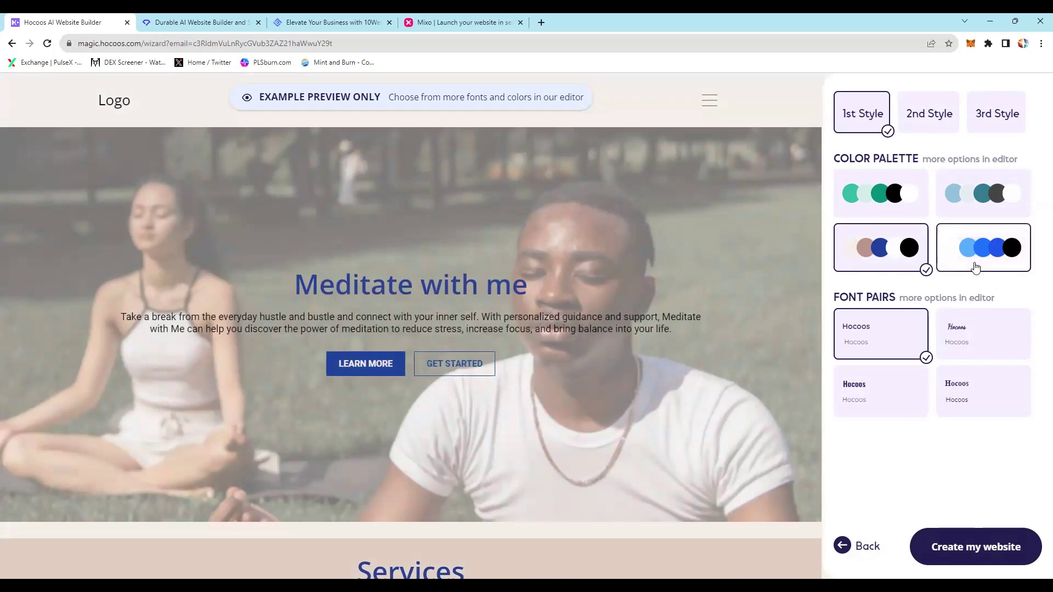
pyautogui.click(976, 267)
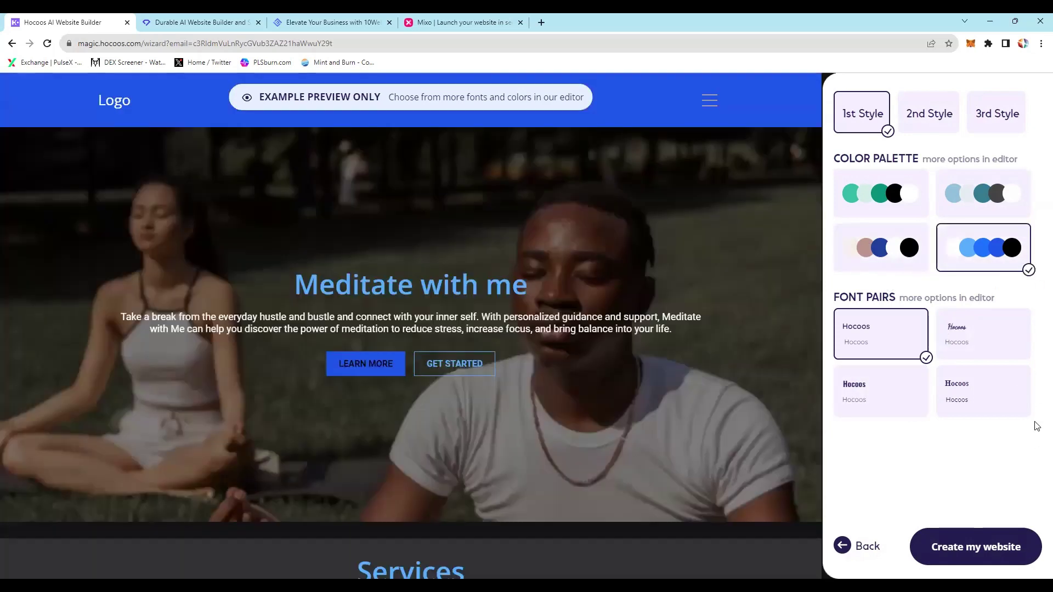
pyautogui.click(981, 403)
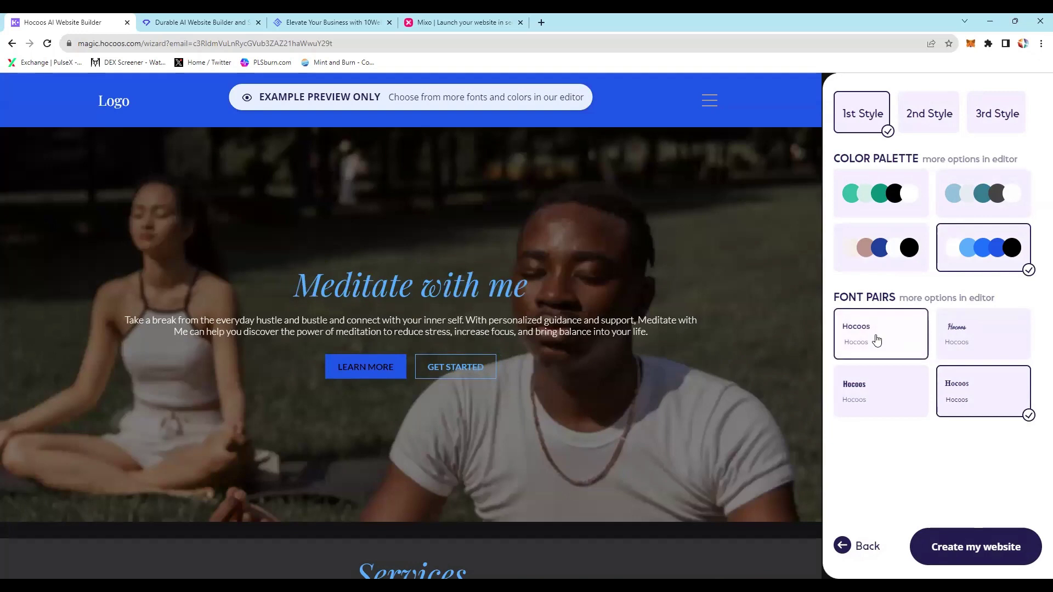
pyautogui.click(869, 405)
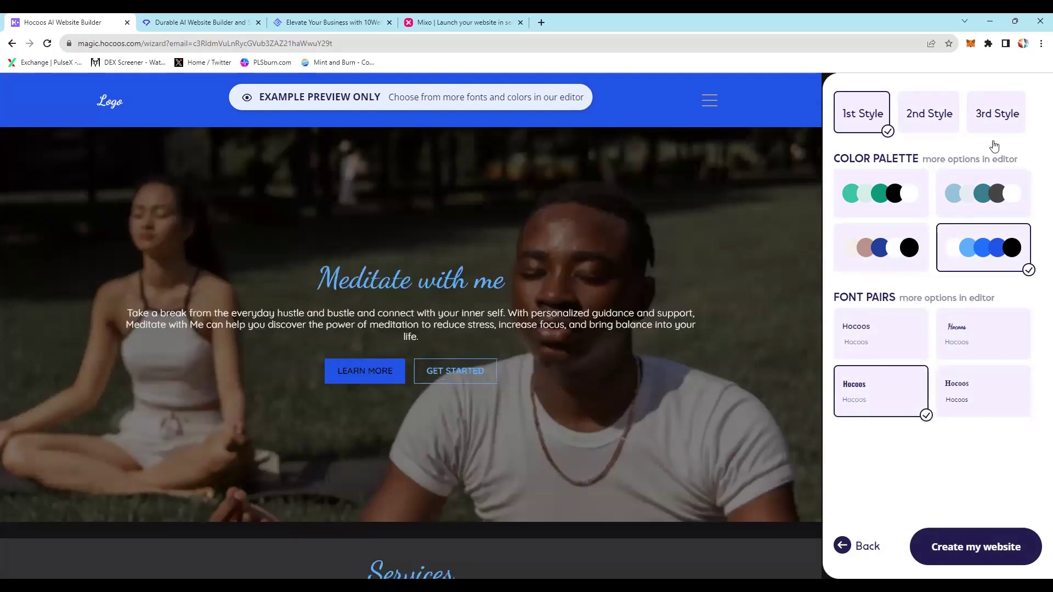
# Step: Switch the site to the second style and scroll through the preview
pyautogui.click(926, 106)
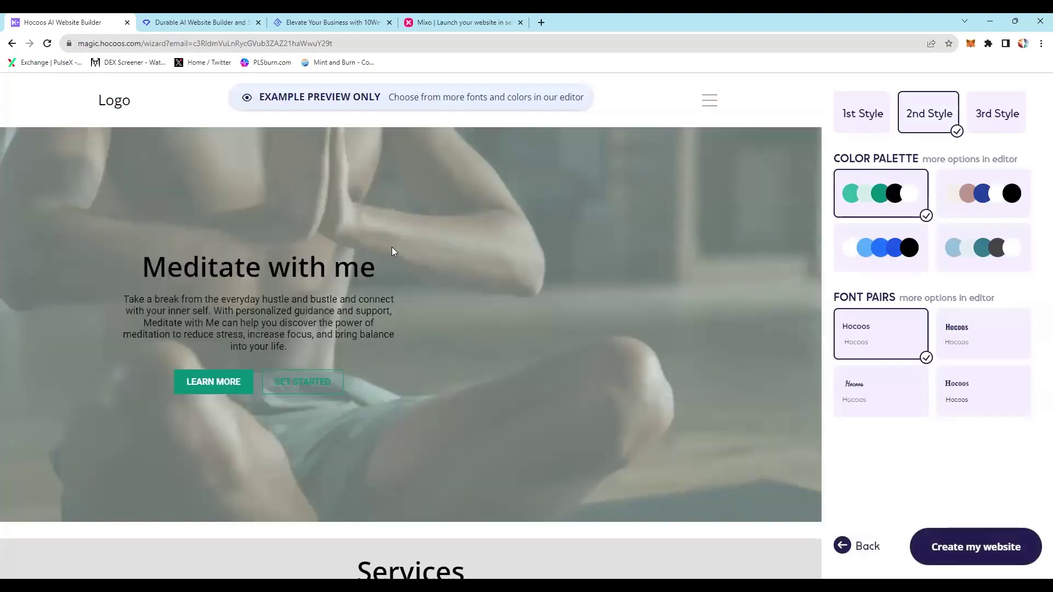
pyautogui.scroll(-8, 391, 252)
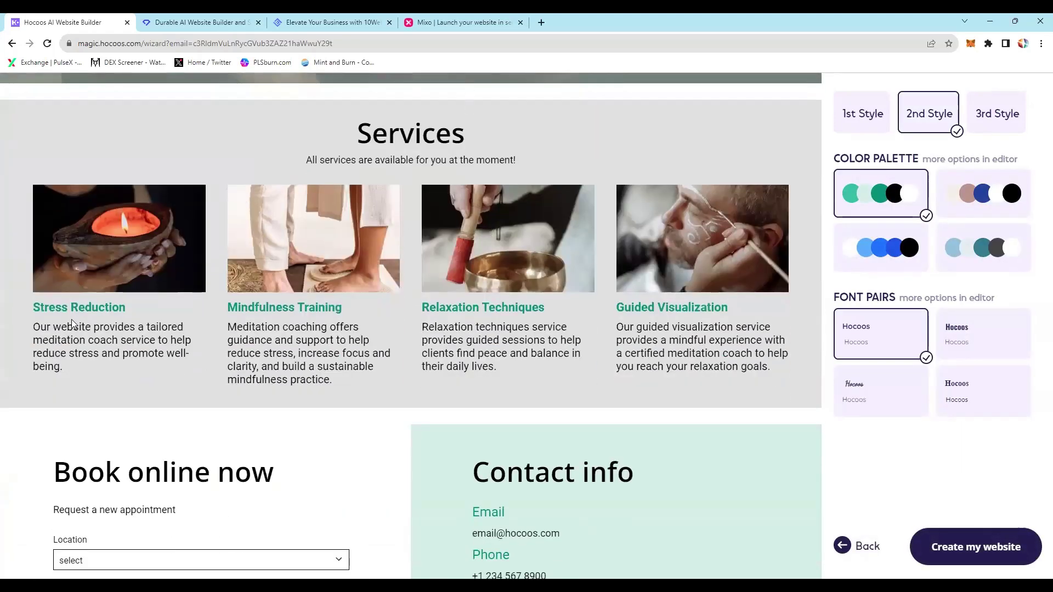
pyautogui.scroll(-12, 442, 317)
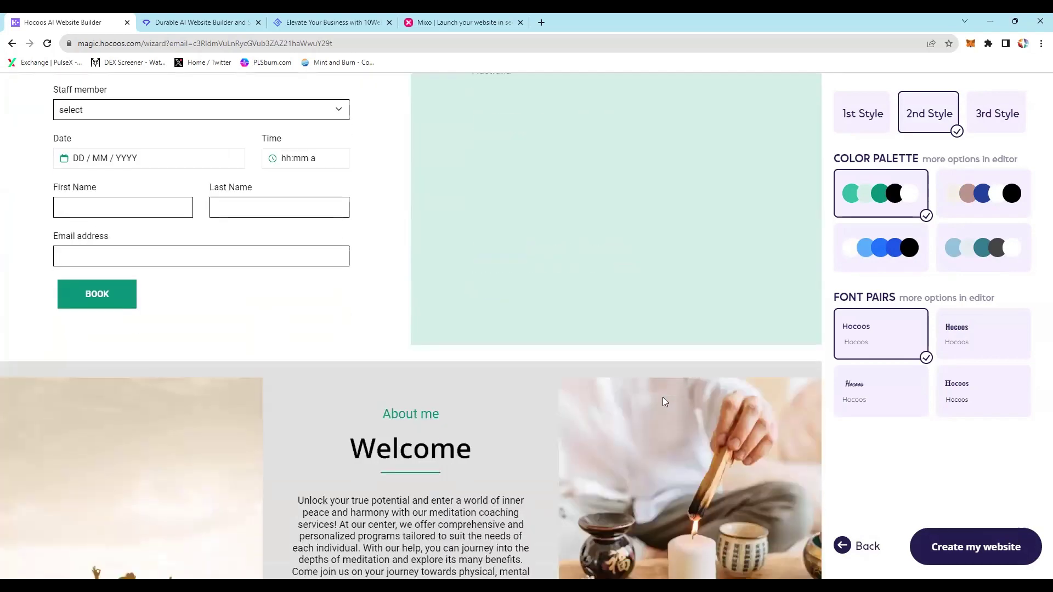